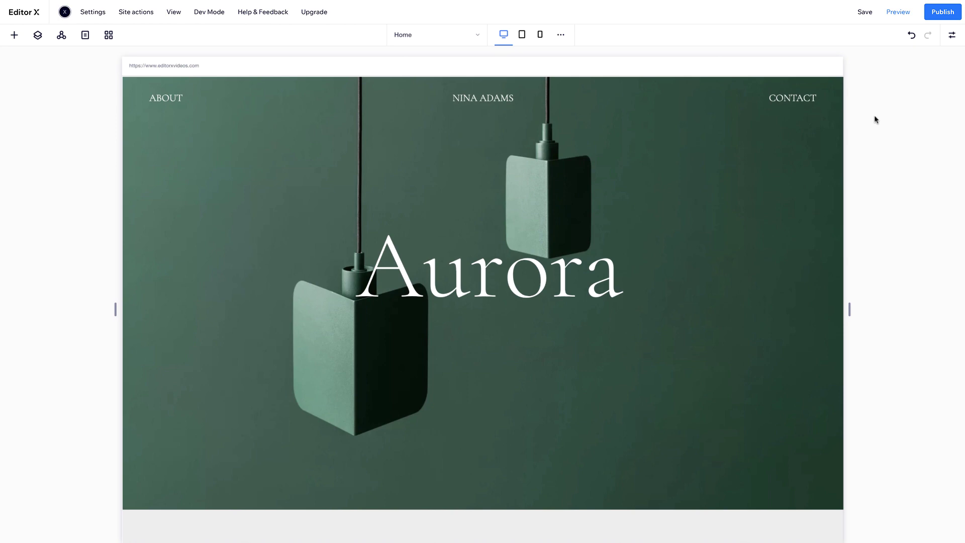
Step: Open the Inspector, select the header, hero image and NINA ADAMS button, then show page background settings
{"action": "left_click", "coordinate": [951, 39]}
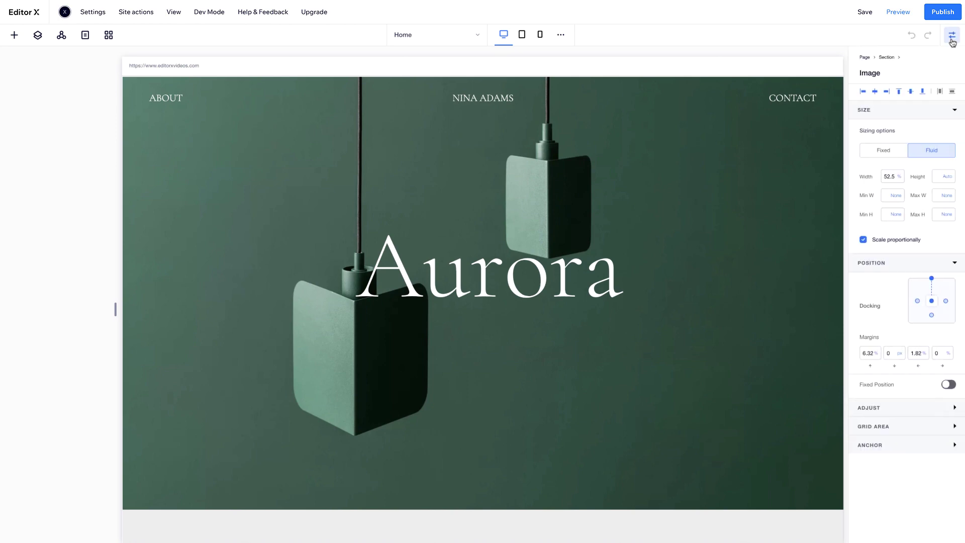
{"action": "left_click", "coordinate": [612, 108]}
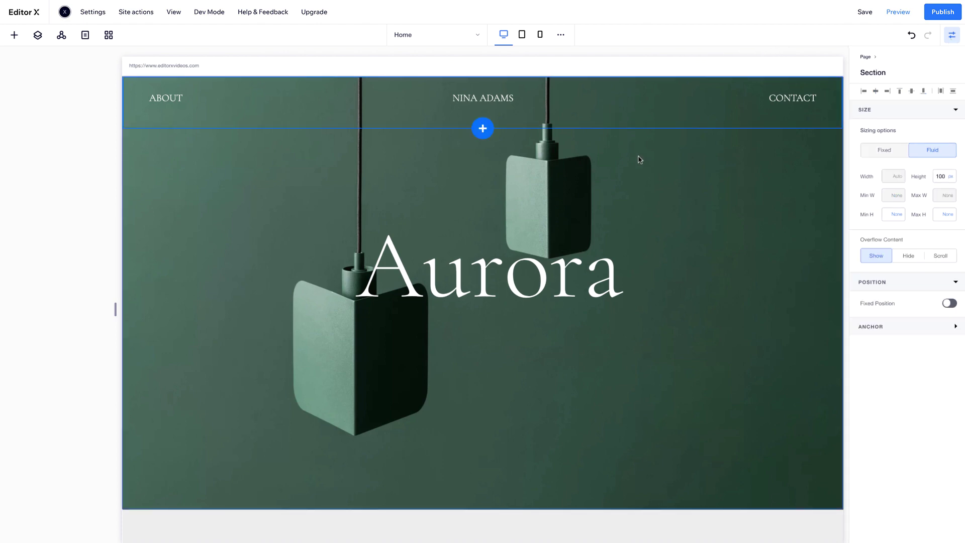
{"action": "left_click", "coordinate": [687, 177]}
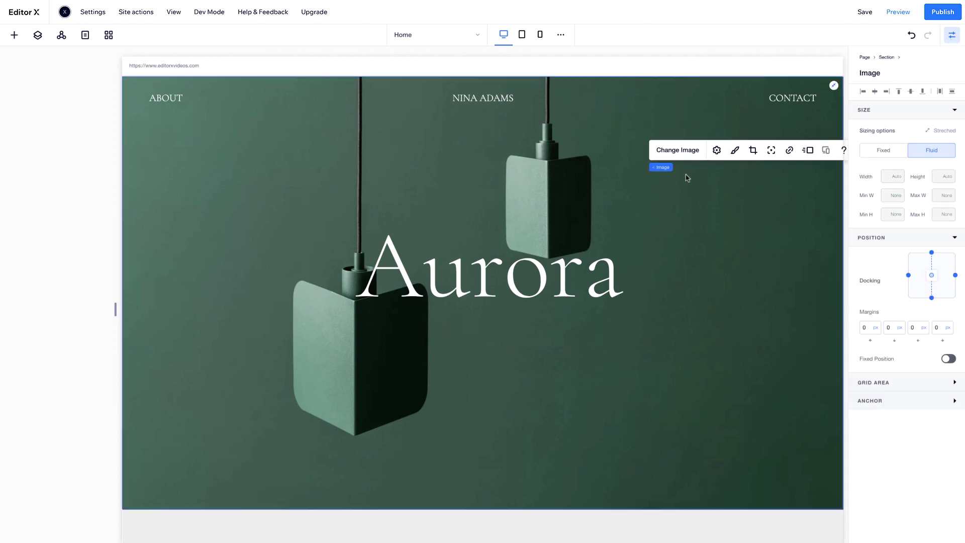
{"action": "left_click", "coordinate": [503, 103]}
{"action": "key", "text": "Escape"}
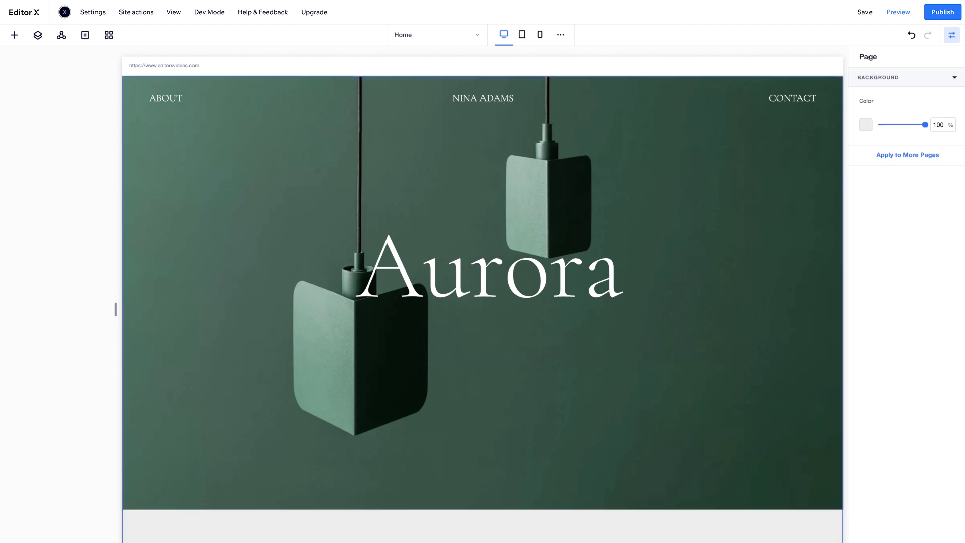
Step: Centre the Solar Shade Lamp image horizontally after trying left and right alignment
{"action": "scroll", "coordinate": [615, 300], "scroll_direction": "down", "scroll_amount": 7}
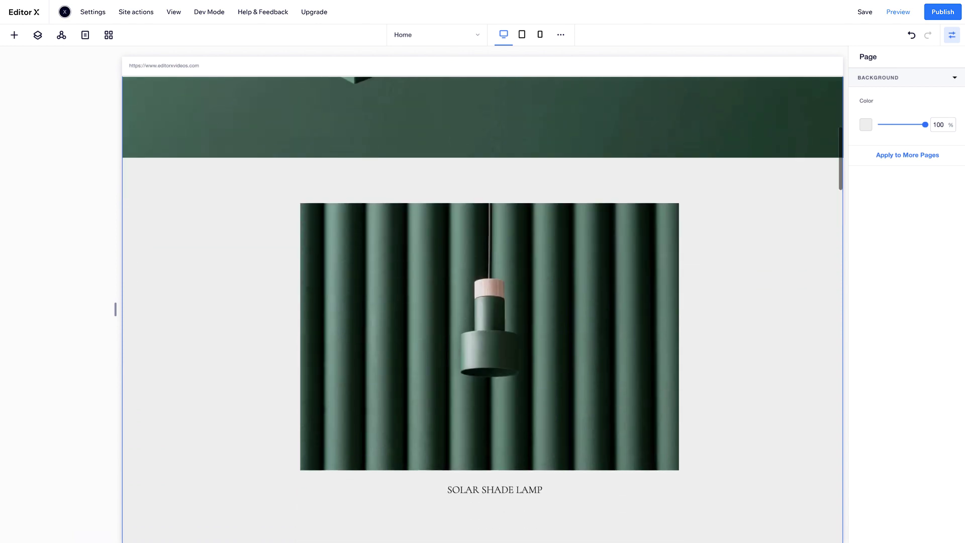
{"action": "left_click", "coordinate": [603, 302]}
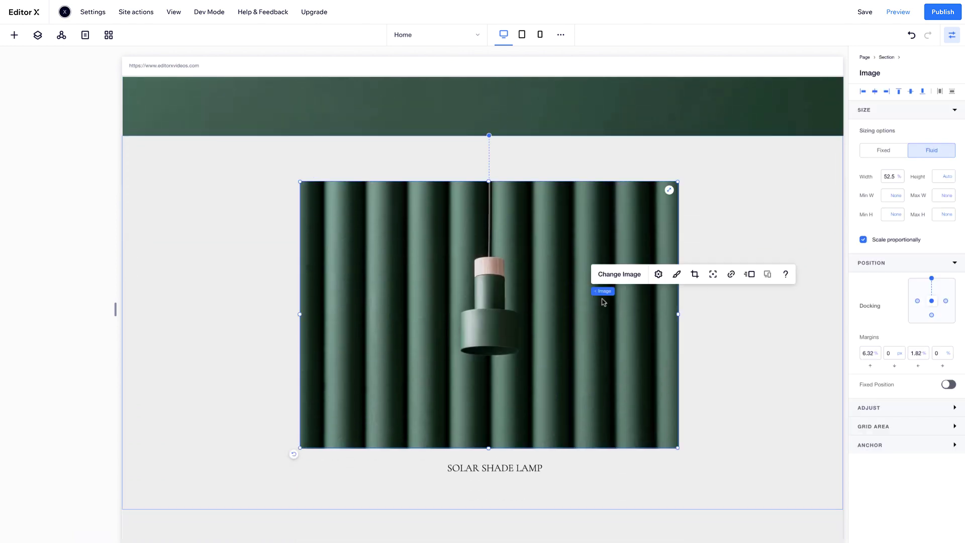
{"action": "left_click", "coordinate": [863, 92]}
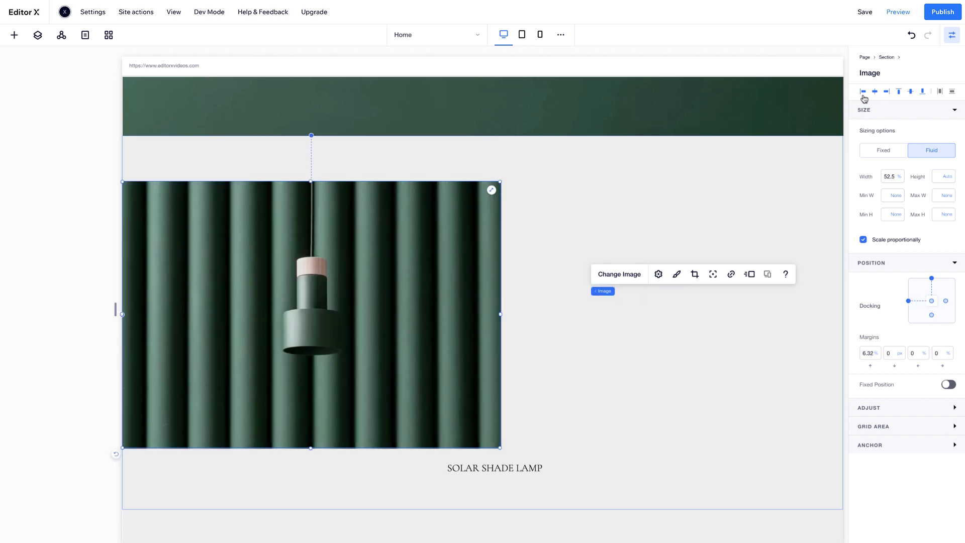
{"action": "left_click", "coordinate": [887, 92]}
{"action": "left_click", "coordinate": [876, 93]}
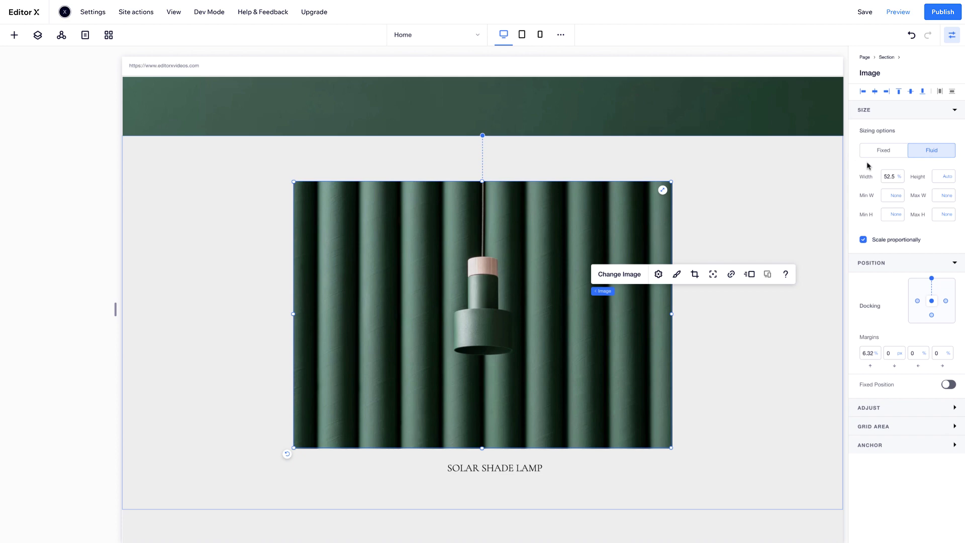
{"action": "mouse_move", "coordinate": [116, 309]}
{"action": "left_mouse_down"}
{"action": "mouse_move", "coordinate": [147, 308]}
{"action": "mouse_move", "coordinate": [93, 322]}
{"action": "mouse_move", "coordinate": [150, 309]}
{"action": "mouse_move", "coordinate": [127, 324]}
{"action": "mouse_move", "coordinate": [125, 315]}
{"action": "left_mouse_up"}
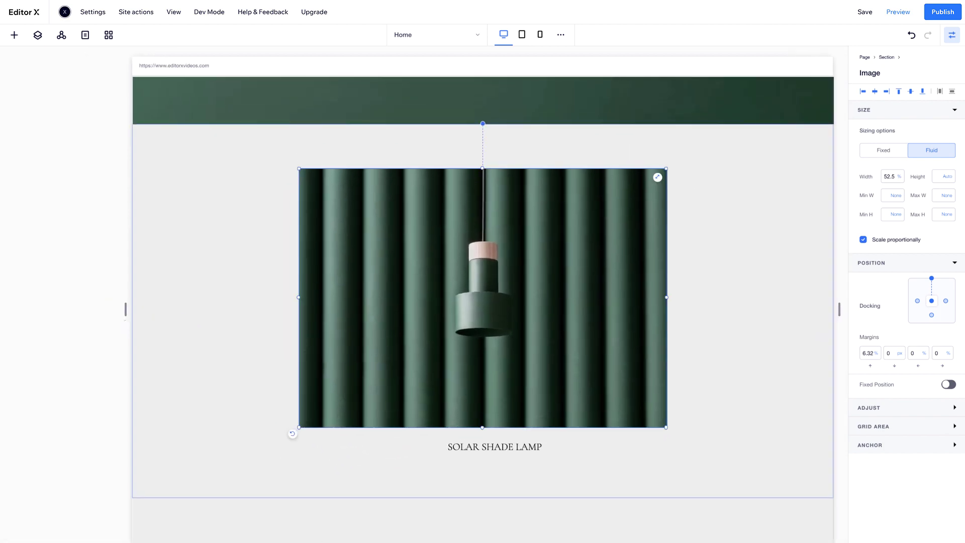
Step: Try fixed sizing on the lamp image, then return it to fluid 52.5% with proportional scaling off
{"action": "left_click", "coordinate": [884, 158]}
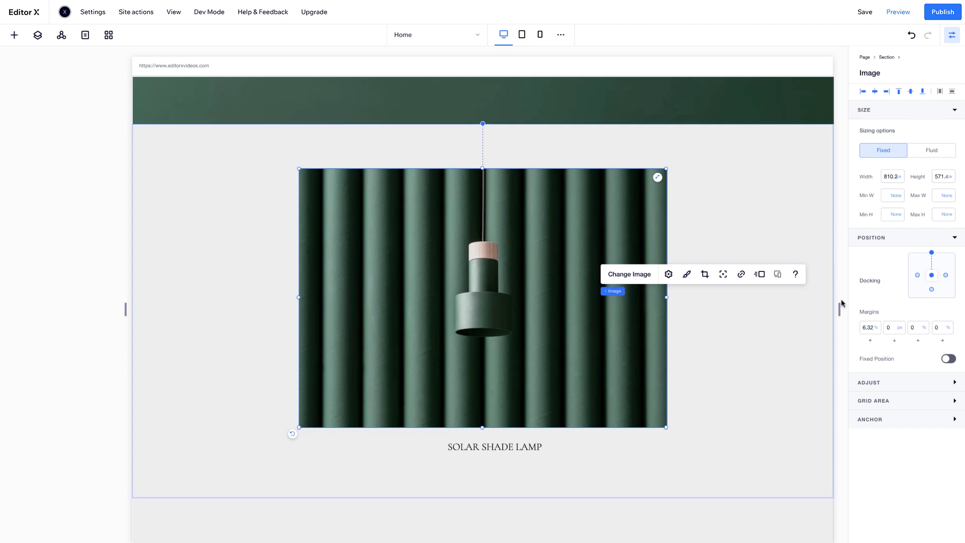
{"action": "mouse_move", "coordinate": [126, 309]}
{"action": "left_mouse_down"}
{"action": "mouse_move", "coordinate": [193, 308]}
{"action": "mouse_move", "coordinate": [125, 309]}
{"action": "left_mouse_up"}
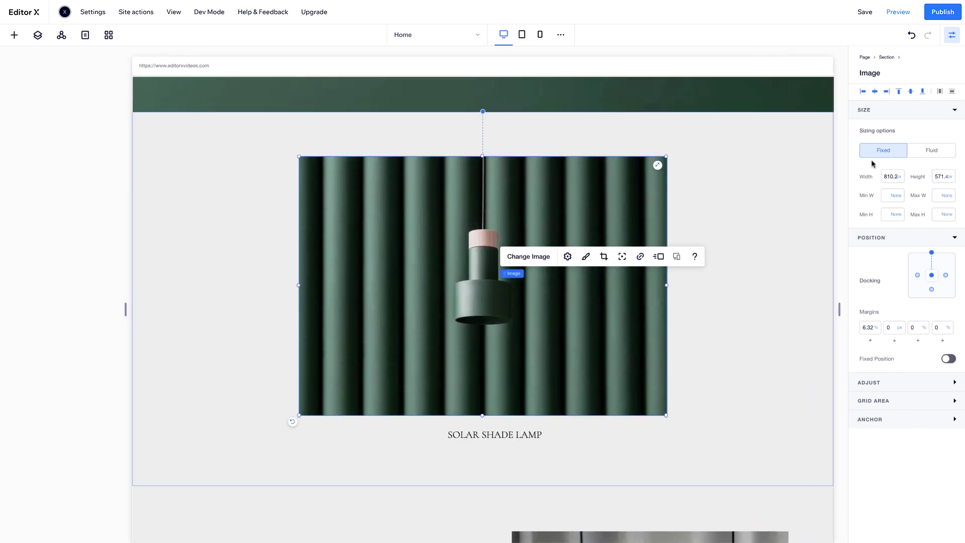
{"action": "left_click", "coordinate": [933, 155]}
{"action": "left_click", "coordinate": [863, 240]}
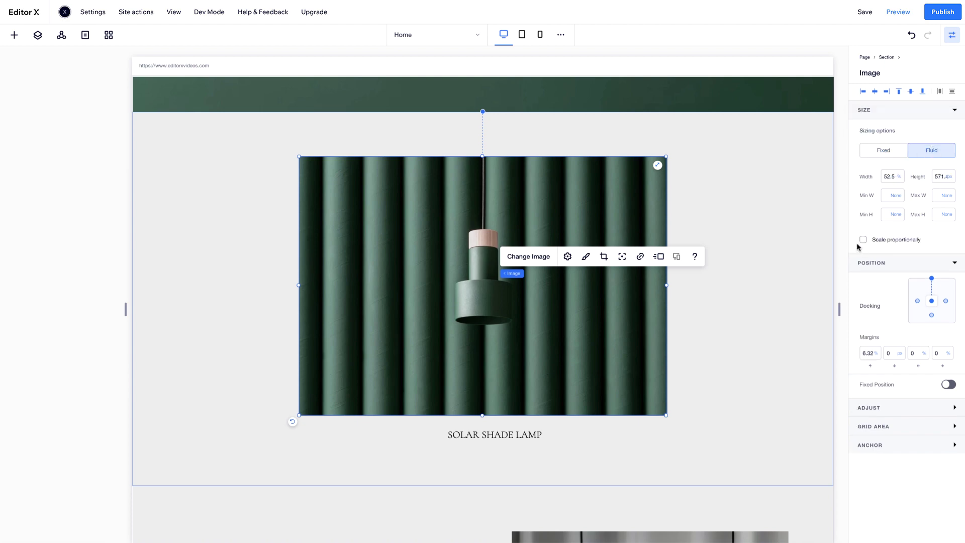
{"action": "mouse_move", "coordinate": [125, 309]}
{"action": "left_mouse_down"}
{"action": "mouse_move", "coordinate": [247, 298]}
{"action": "mouse_move", "coordinate": [125, 309]}
{"action": "left_mouse_up"}
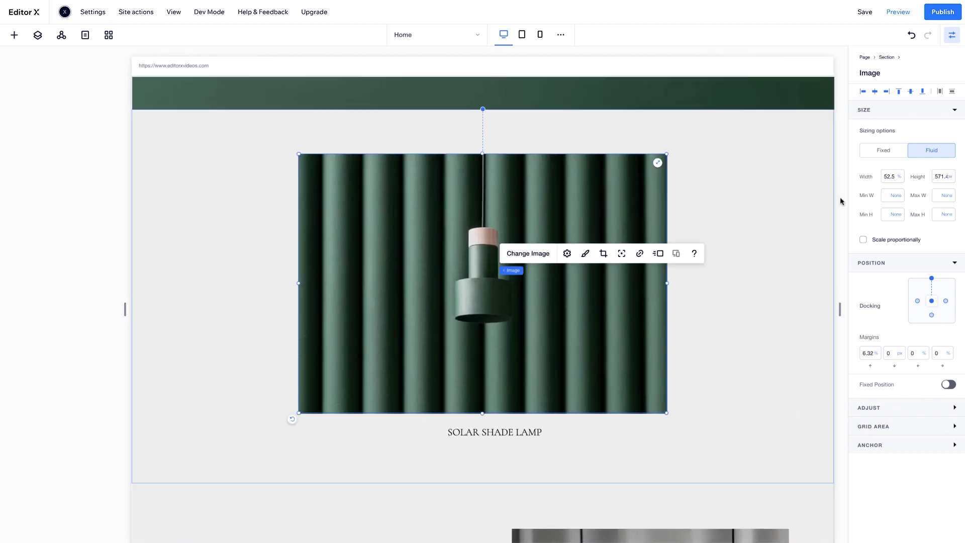
Step: Change the lamp image's width unit to vw and set it to 50
{"action": "left_click", "coordinate": [901, 177]}
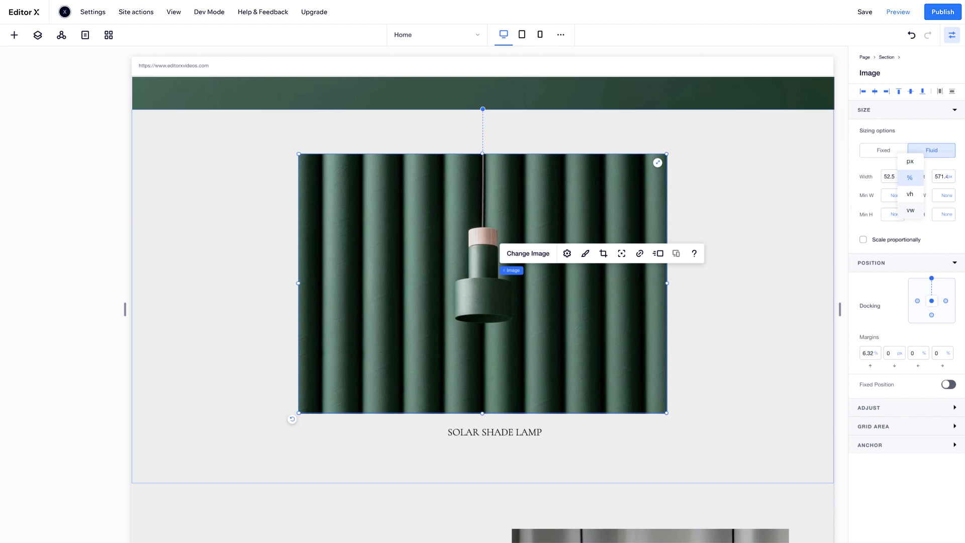
{"action": "left_click", "coordinate": [853, 208]}
{"action": "left_click", "coordinate": [899, 177]}
{"action": "left_click", "coordinate": [918, 213]}
{"action": "left_click", "coordinate": [890, 177]}
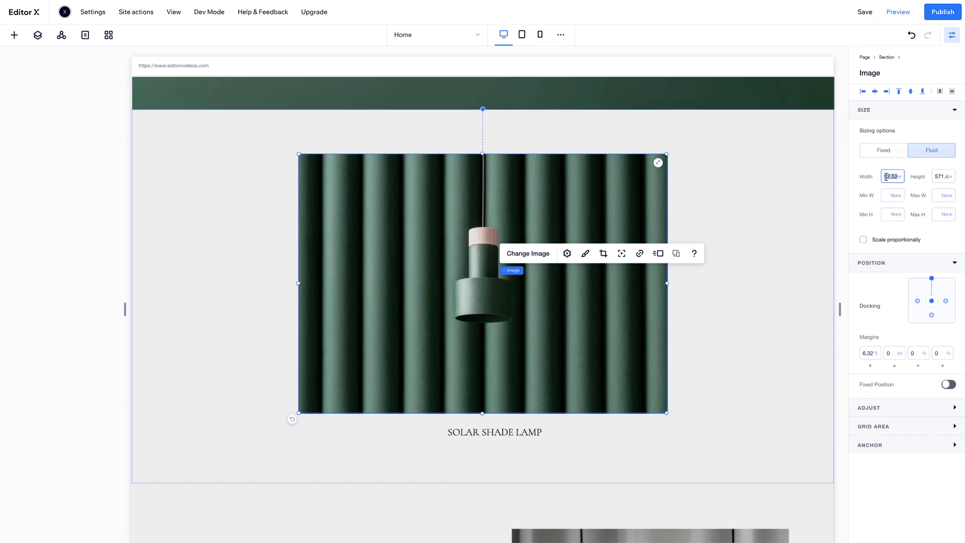
{"action": "type", "text": "50"}
{"action": "key", "text": "Return"}
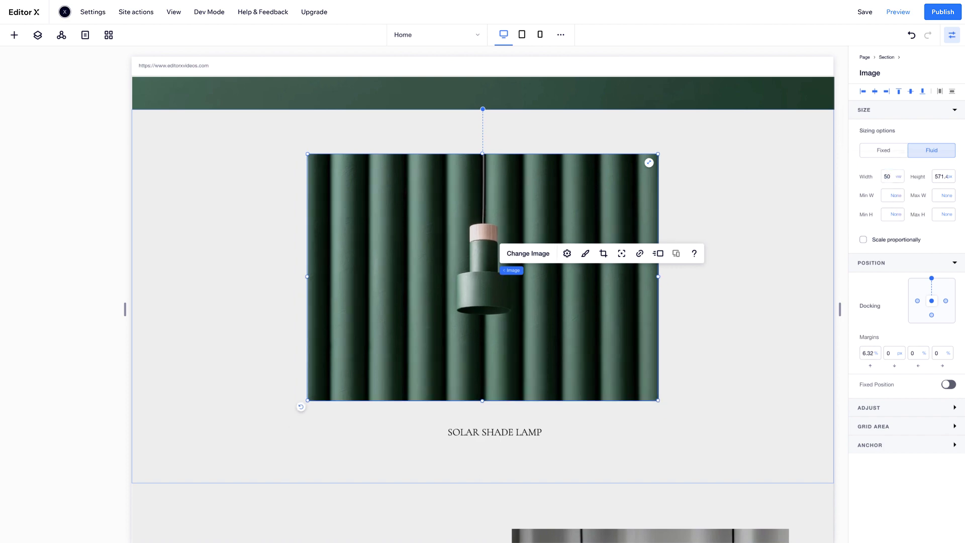
Step: Drag the lamp image toward the lower left, preview a narrower canvas, then move it back to centre
{"action": "left_click_drag", "start_coordinate": [521, 202], "coordinate": [406, 217]}
{"action": "mouse_move", "coordinate": [125, 309]}
{"action": "left_mouse_down"}
{"action": "mouse_move", "coordinate": [222, 308]}
{"action": "mouse_move", "coordinate": [116, 308]}
{"action": "mouse_move", "coordinate": [176, 309]}
{"action": "mouse_move", "coordinate": [125, 309]}
{"action": "left_mouse_up"}
{"action": "left_click", "coordinate": [403, 218]}
{"action": "left_click_drag", "start_coordinate": [382, 225], "coordinate": [561, 223]}
{"action": "left_click", "coordinate": [92, 537]}
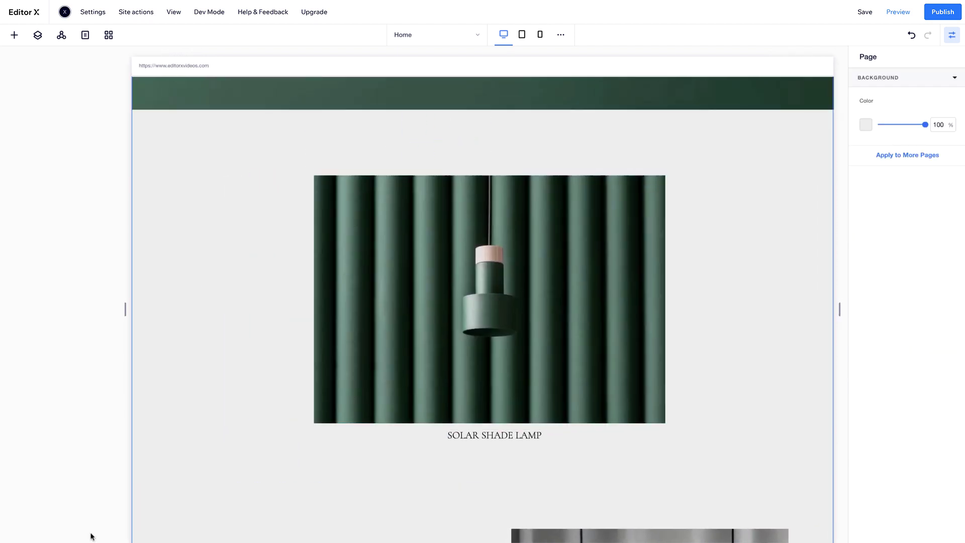
Step: Set the Beyond Lamp image's width to 50%
{"action": "scroll", "coordinate": [69, 346], "scroll_direction": "down", "scroll_amount": 8}
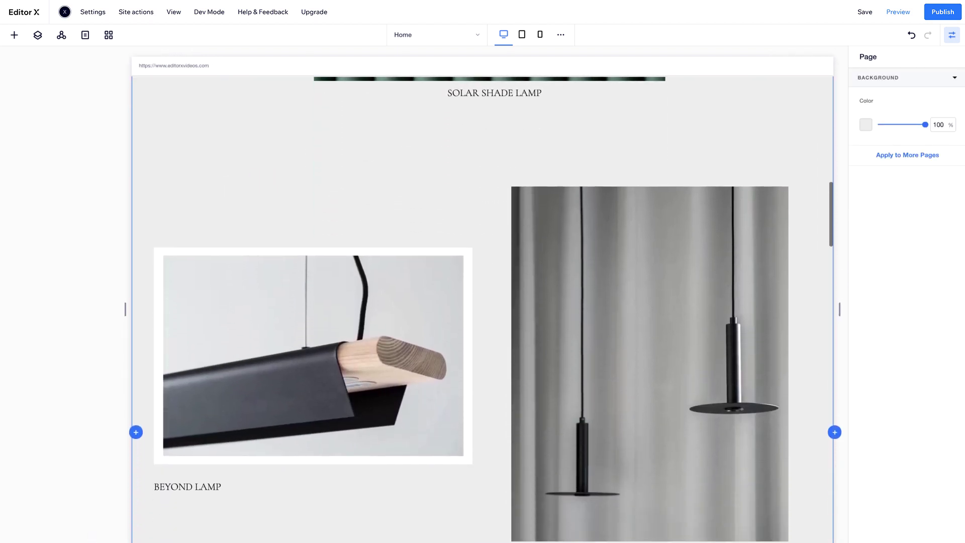
{"action": "left_click", "coordinate": [226, 333]}
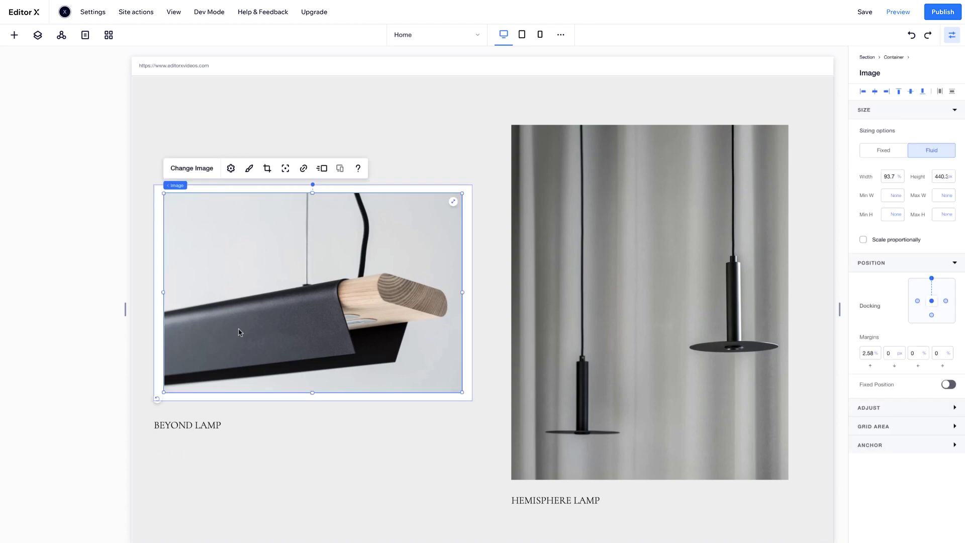
{"action": "left_click", "coordinate": [890, 177]}
{"action": "type", "text": "50"}
{"action": "key", "text": "Return"}
Step: Move the Beyond Lamp image to the left of its white frame and select the Hemisphere Lamp image
{"action": "left_click_drag", "start_coordinate": [353, 253], "coordinate": [272, 255]}
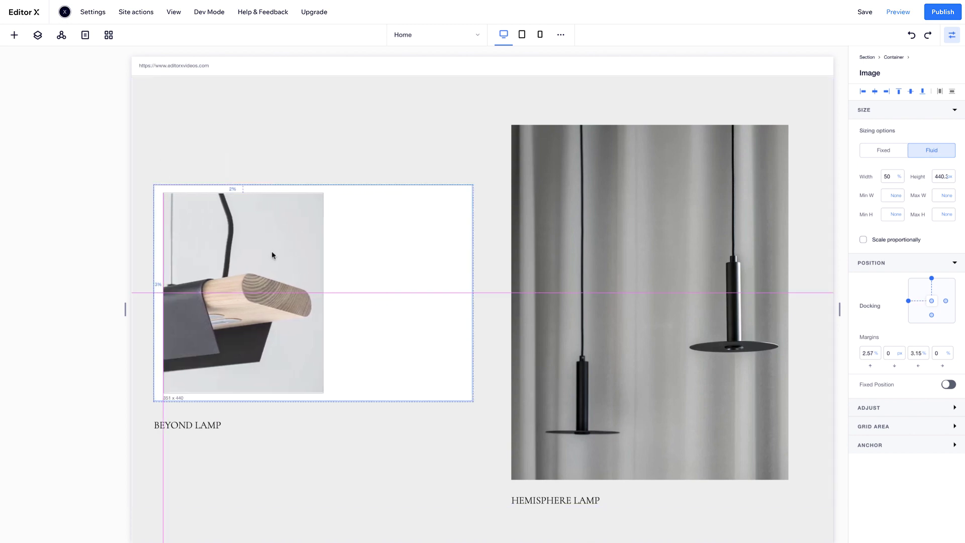
{"action": "mouse_move", "coordinate": [124, 308]}
{"action": "left_mouse_down"}
{"action": "mouse_move", "coordinate": [199, 301]}
{"action": "mouse_move", "coordinate": [125, 309]}
{"action": "left_mouse_up"}
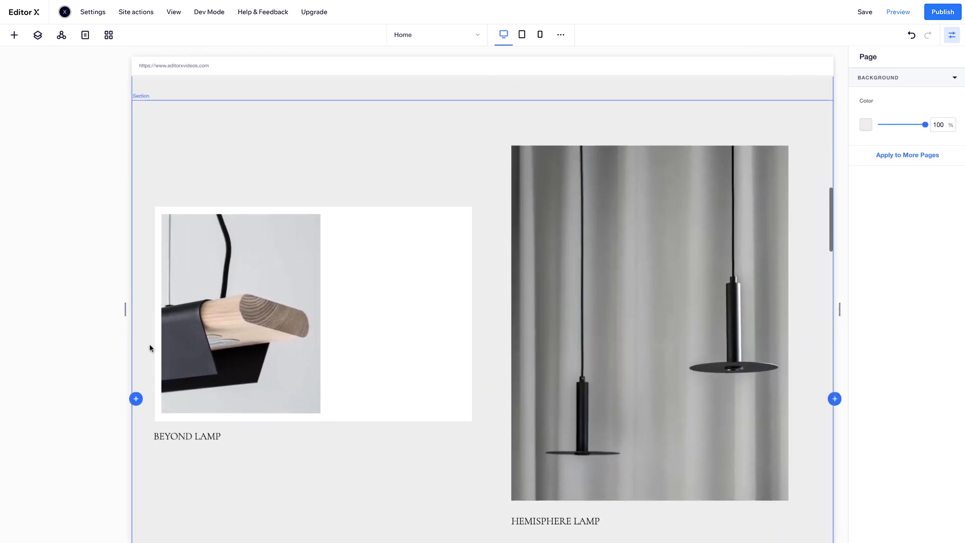
{"action": "scroll", "coordinate": [150, 348], "scroll_direction": "down", "scroll_amount": 1}
{"action": "left_click", "coordinate": [591, 392]}
Step: Unstack the Hemisphere Lamp image, give it a 400 px minimum width, and narrow the canvas to tablet
{"action": "key", "text": "ctrl+shift+g"}
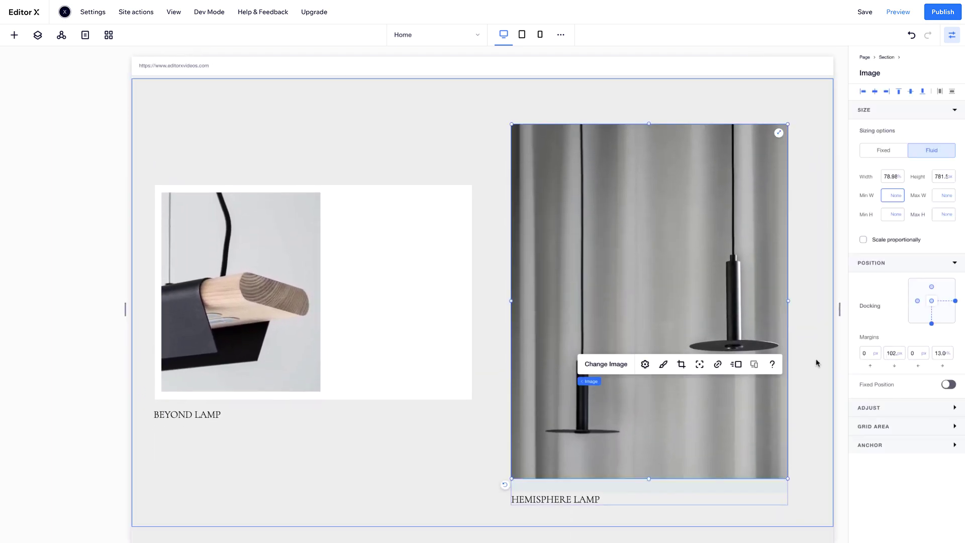
{"action": "left_click", "coordinate": [887, 200]}
{"action": "type", "text": "400 p"}
{"action": "key", "text": "Return"}
{"action": "left_click_drag", "start_coordinate": [120, 316], "coordinate": [145, 310]}
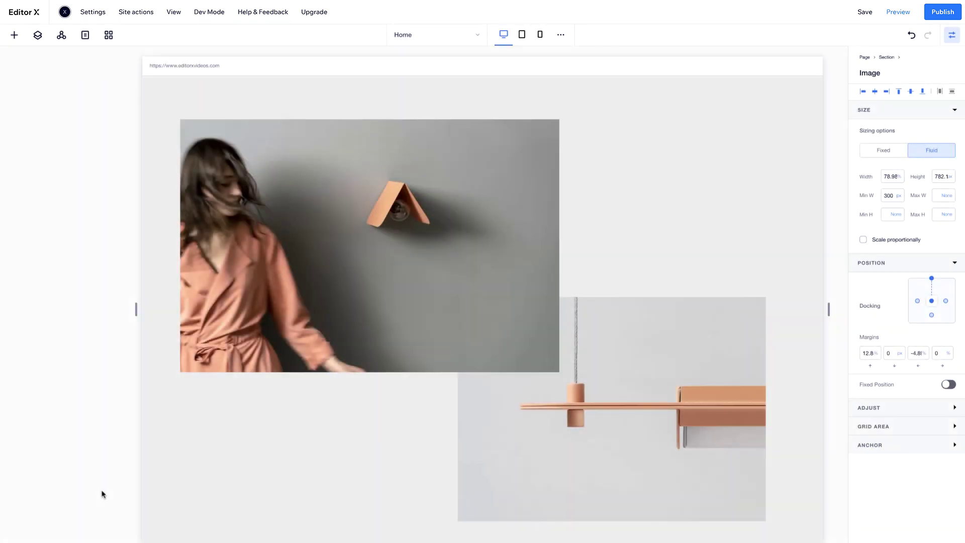
Step: Dock the woman-and-lamp image to the right edge and set its top margin to 7.8
{"action": "mouse_move", "coordinate": [288, 181]}
{"action": "left_mouse_down"}
{"action": "mouse_move", "coordinate": [330, 200]}
{"action": "mouse_move", "coordinate": [283, 180]}
{"action": "mouse_move", "coordinate": [321, 204]}
{"action": "mouse_move", "coordinate": [317, 174]}
{"action": "mouse_move", "coordinate": [287, 165]}
{"action": "left_mouse_up"}
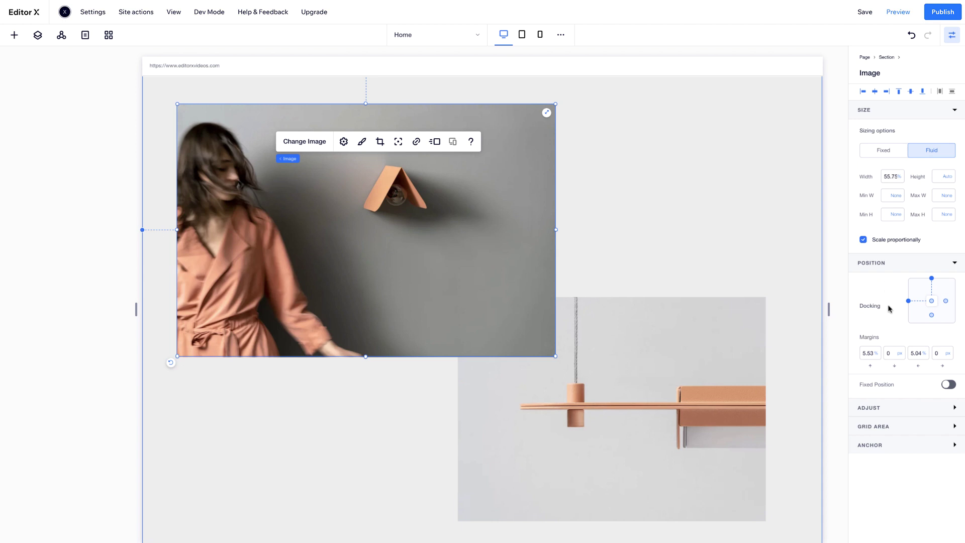
{"action": "left_click", "coordinate": [945, 300]}
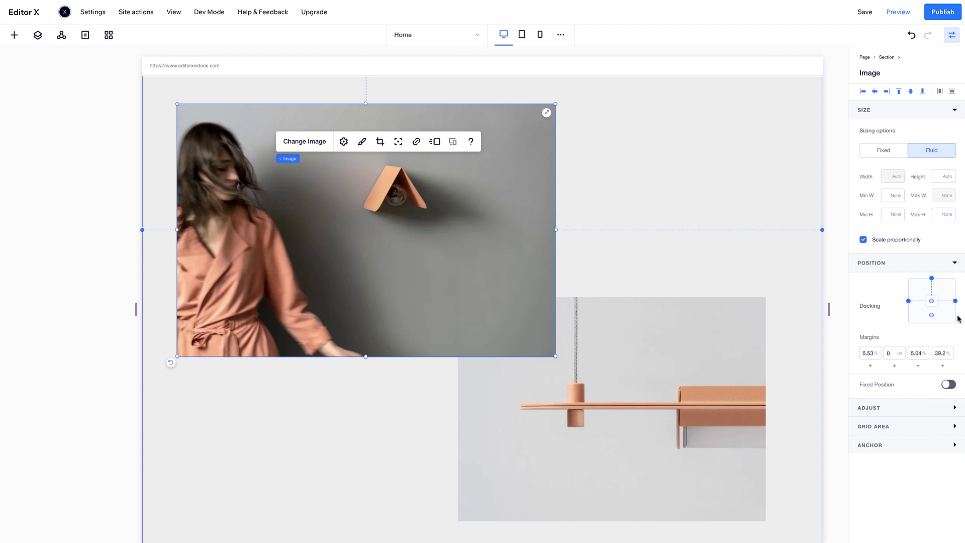
{"action": "left_click", "coordinate": [869, 353]}
{"action": "type", "text": "7.8"}
{"action": "key", "text": "Return"}
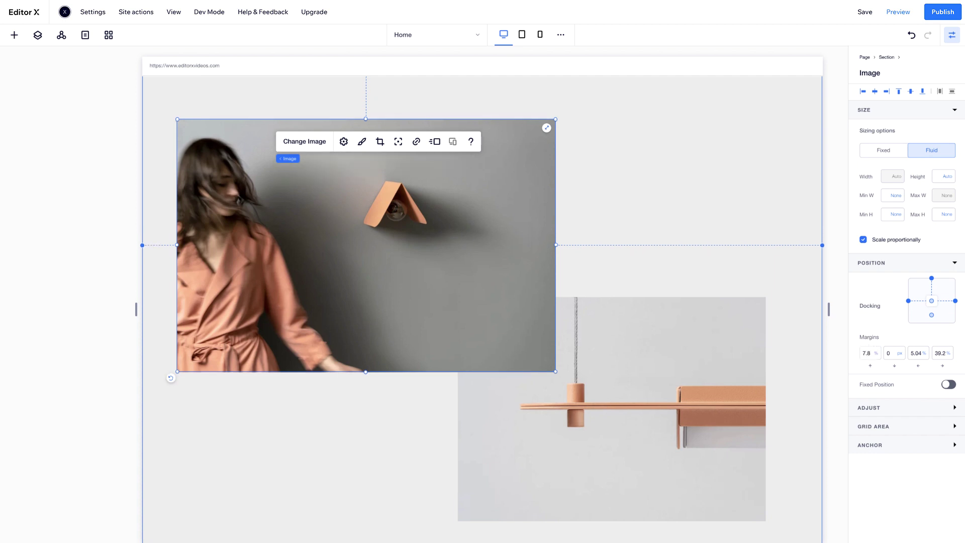
{"action": "scroll", "coordinate": [482, 301], "scroll_direction": "down", "scroll_amount": 6}
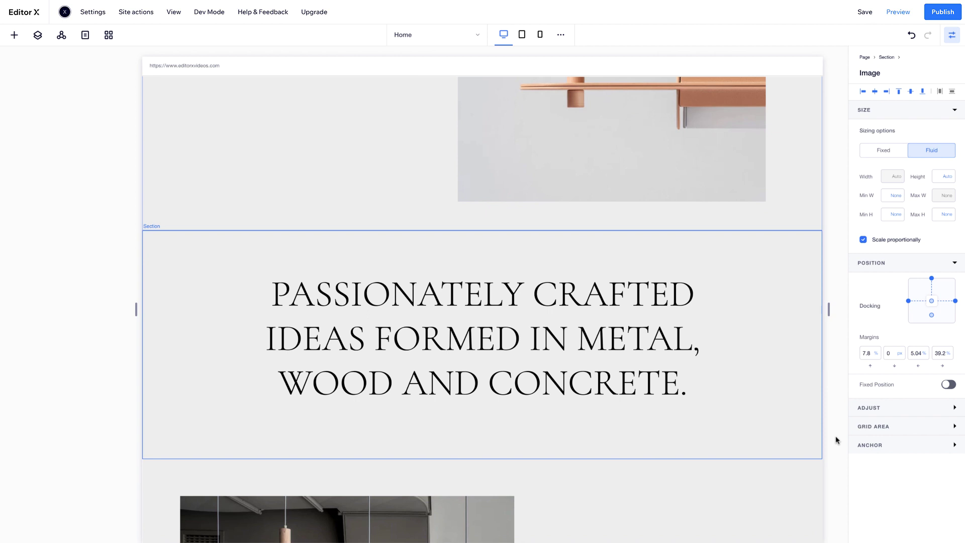
{"action": "key", "text": "Tab"}
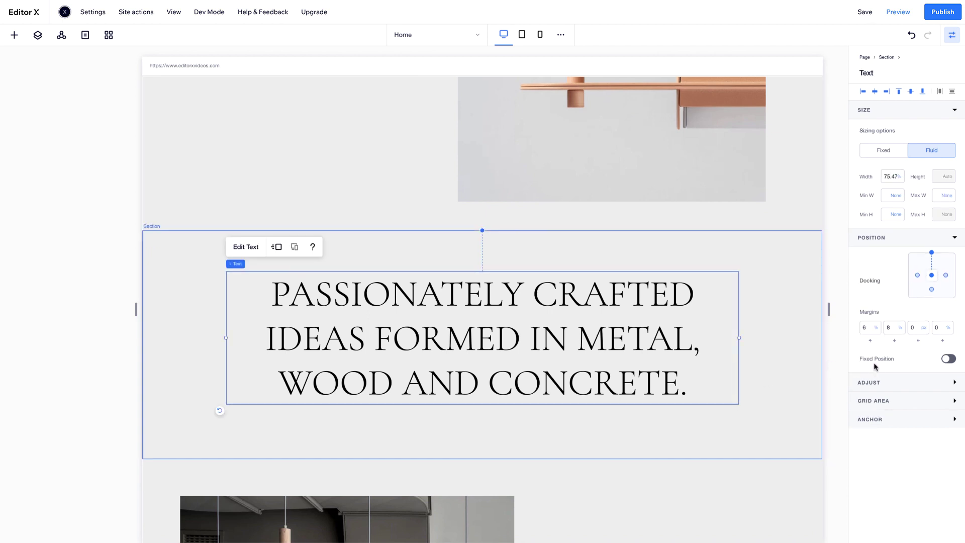
{"action": "left_click", "coordinate": [950, 361]}
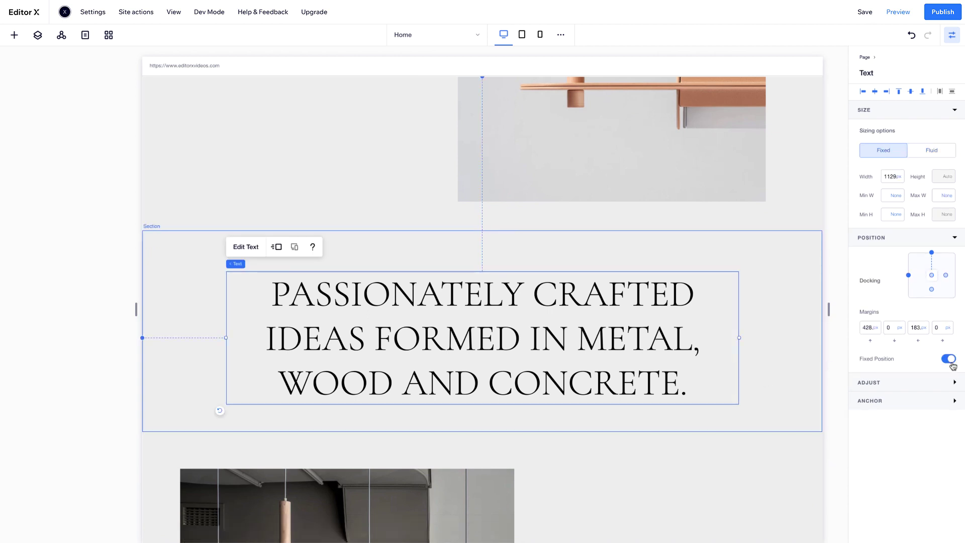
{"action": "scroll", "coordinate": [483, 302], "scroll_direction": "down", "scroll_amount": 6}
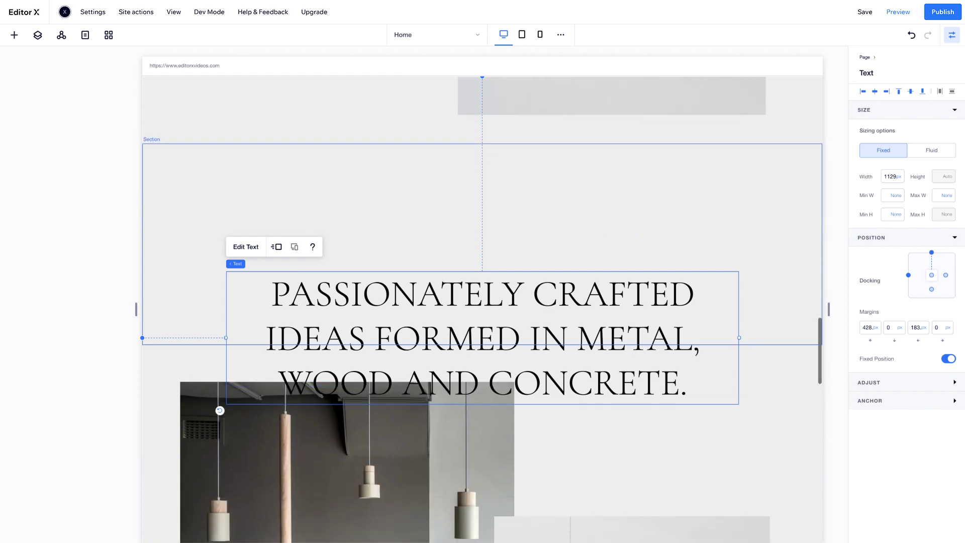
{"action": "scroll", "coordinate": [219, 410], "scroll_direction": "down", "scroll_amount": 3}
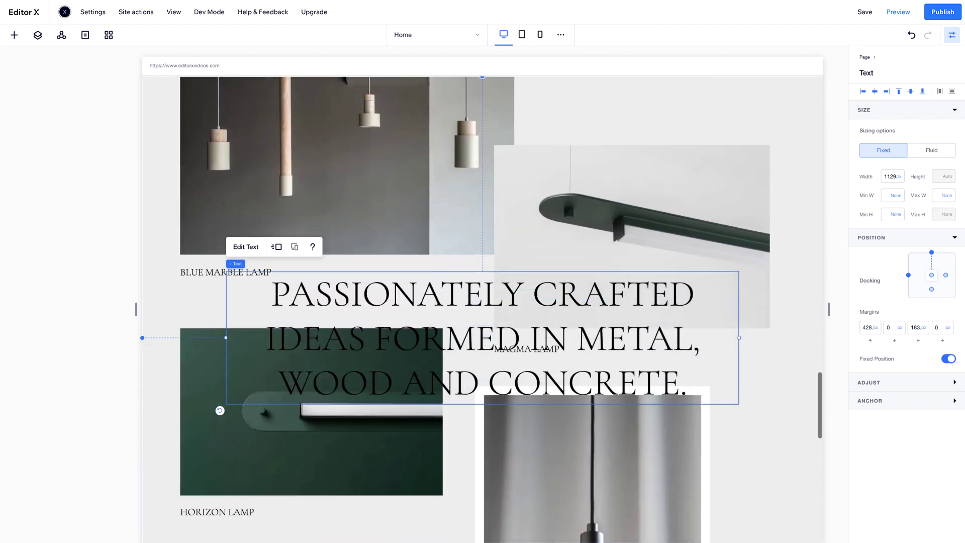
{"action": "scroll", "coordinate": [219, 411], "scroll_direction": "up", "scroll_amount": 7}
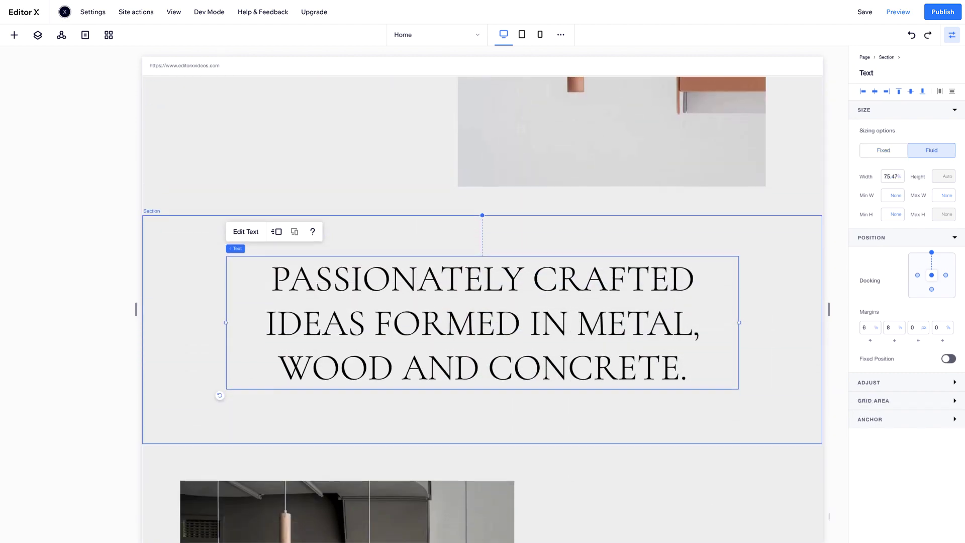
{"action": "left_click", "coordinate": [123, 341]}
{"action": "scroll", "coordinate": [123, 341], "scroll_direction": "down", "scroll_amount": 15}
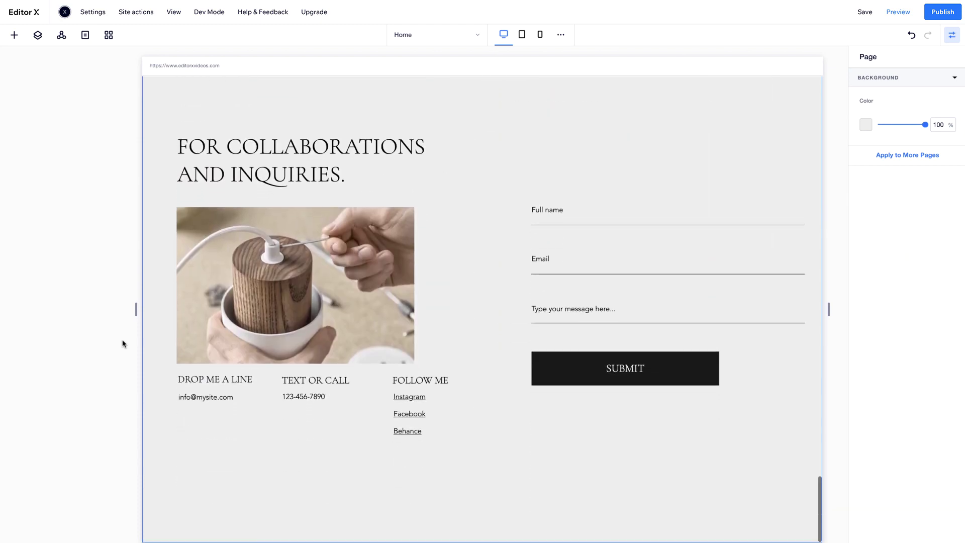
Step: Open and close Edit Grid on the contact section, then set the image's column end to 10
{"action": "left_click", "coordinate": [156, 118]}
{"action": "left_click", "coordinate": [220, 95]}
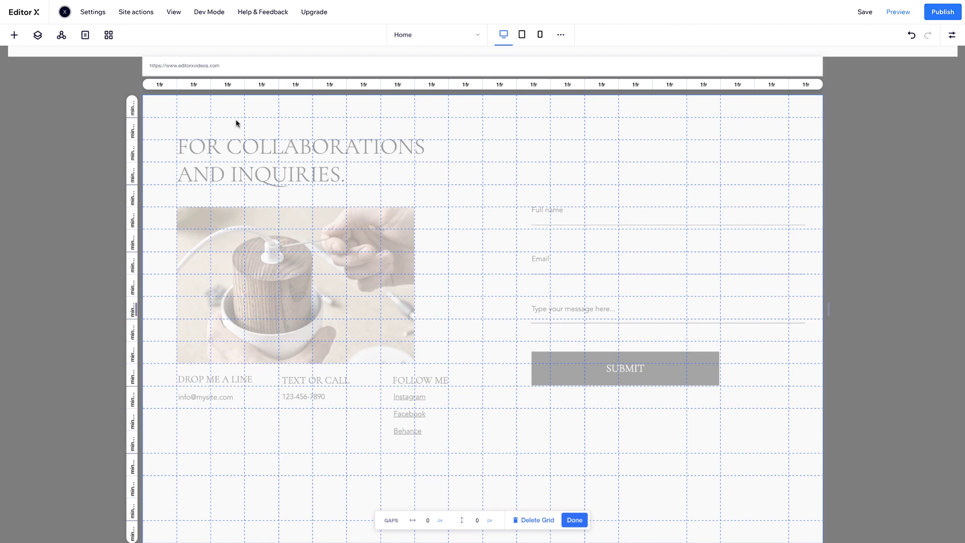
{"action": "left_click", "coordinate": [574, 520]}
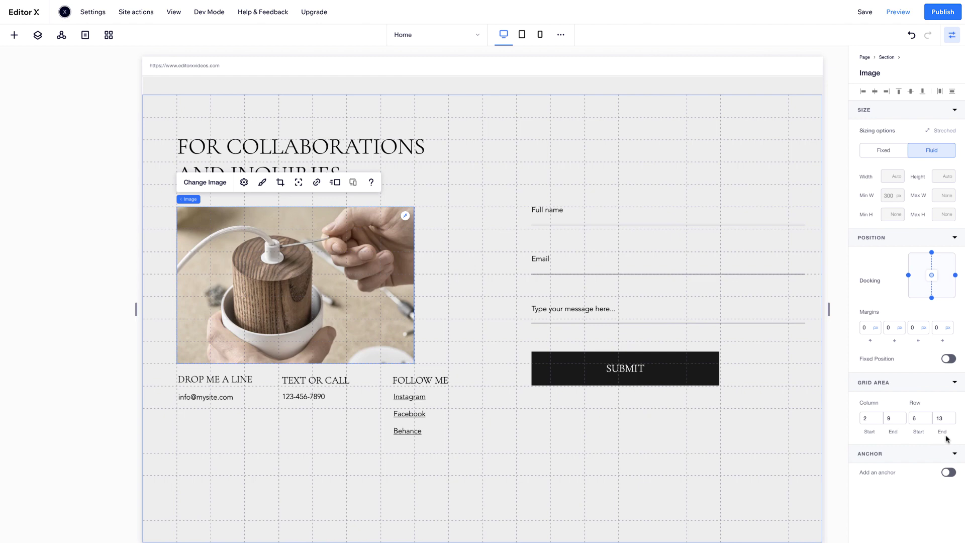
{"action": "left_click", "coordinate": [895, 419]}
{"action": "type", "text": "10"}
{"action": "key", "text": "Return"}
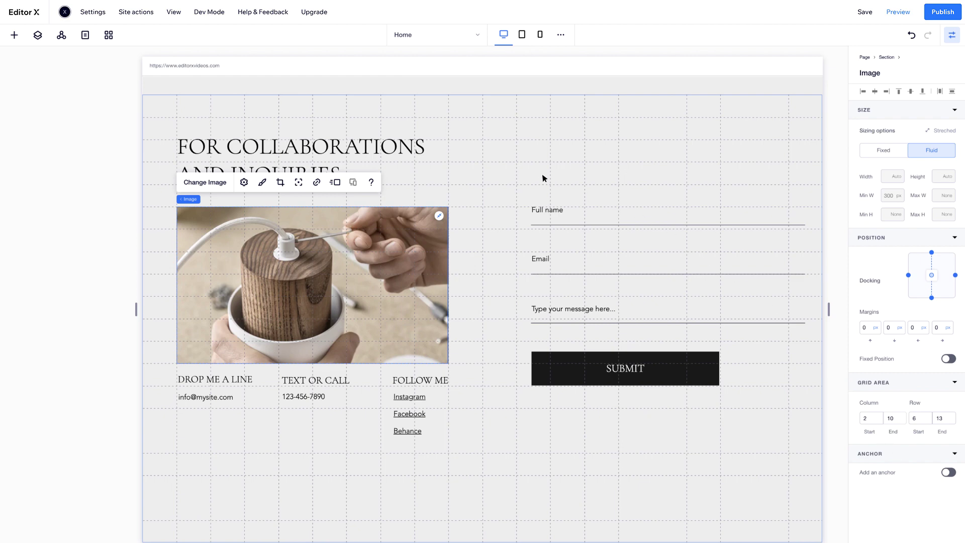
{"action": "left_click", "coordinate": [429, 158]}
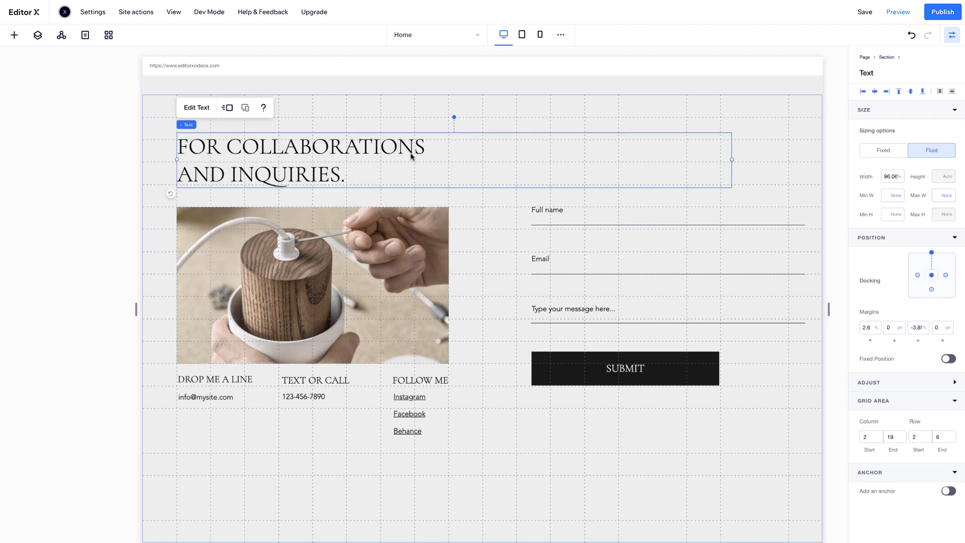
Step: Add a CONTACT FORM anchor to the contact heading, then return to the Aurora header
{"action": "left_click", "coordinate": [949, 492]}
{"action": "type", "text": "C"}
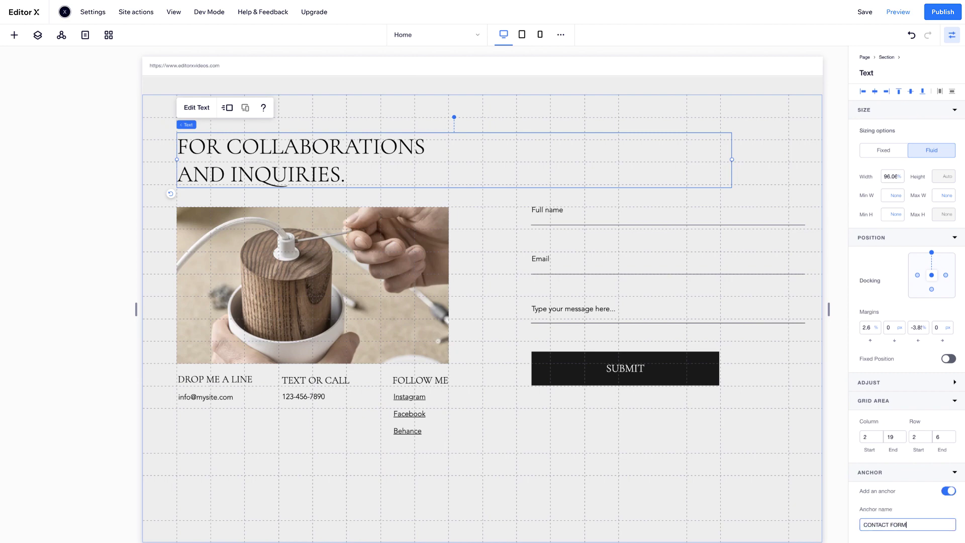
{"action": "type", "text": "ONTACT FORM"}
{"action": "left_click", "coordinate": [837, 482]}
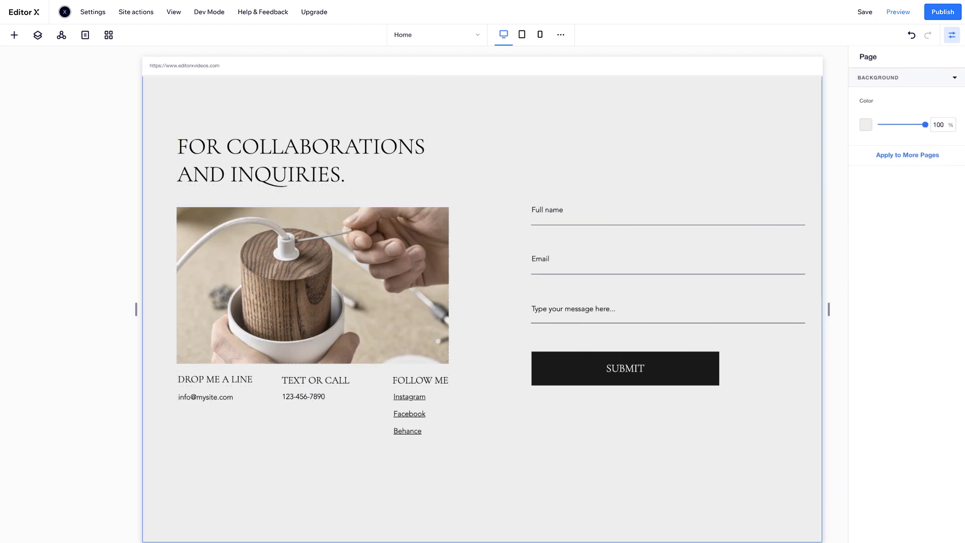
{"action": "scroll", "coordinate": [837, 506], "scroll_direction": "up", "scroll_amount": 15}
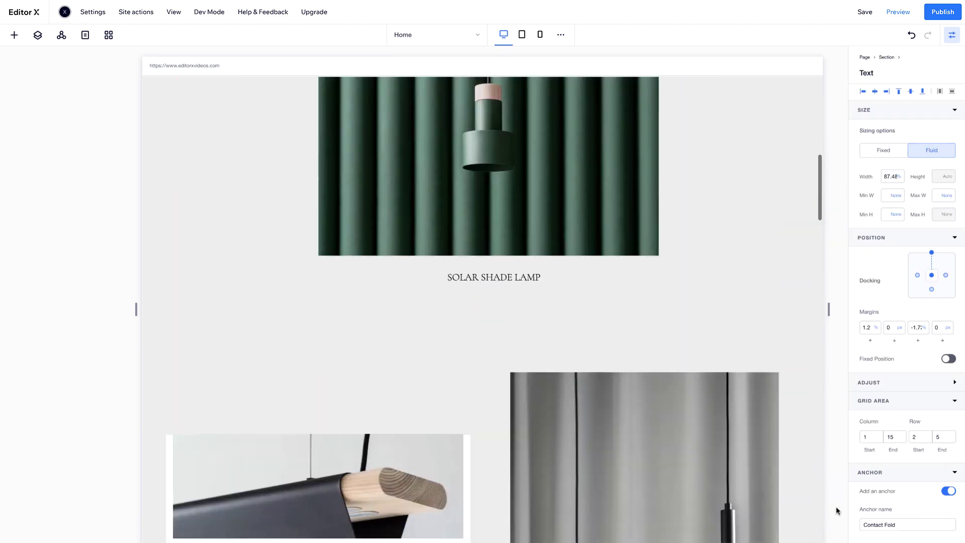
{"action": "scroll", "coordinate": [837, 506], "scroll_direction": "up", "scroll_amount": 10}
{"action": "left_click", "coordinate": [800, 105]}
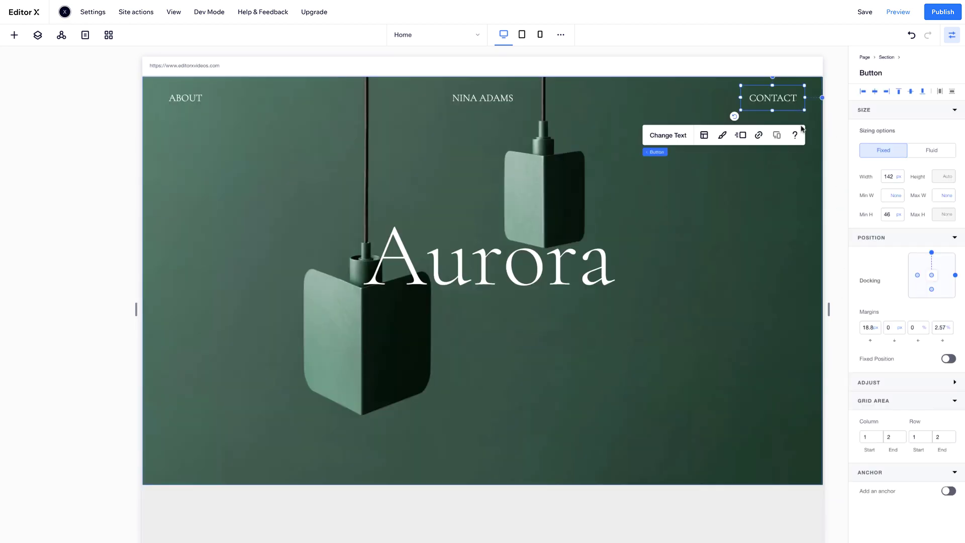
Step: Link the CONTACT button to the CONTACT FORM anchor and preview the site at Laptop size
{"action": "left_click", "coordinate": [759, 135]}
{"action": "left_click", "coordinate": [388, 262]}
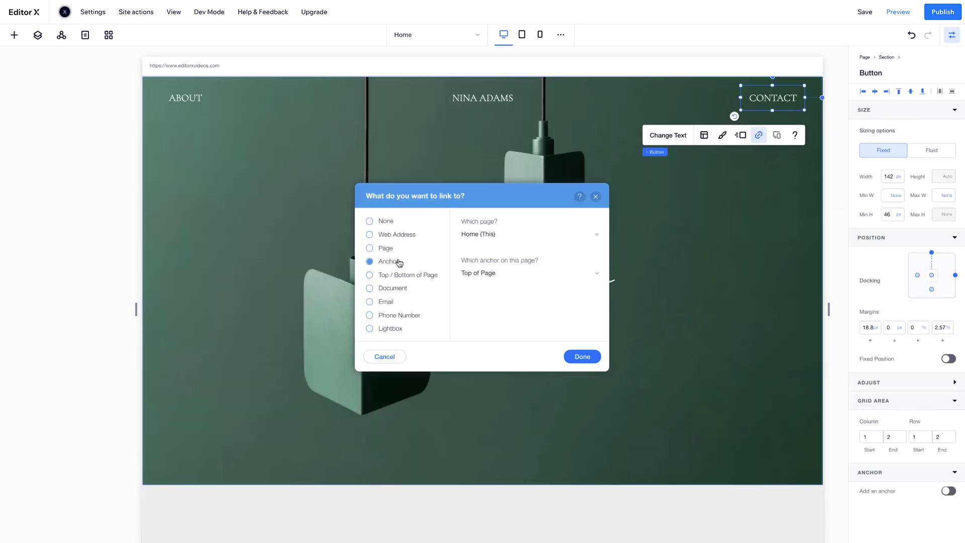
{"action": "left_click", "coordinate": [553, 273]}
{"action": "left_click", "coordinate": [554, 313]}
{"action": "left_click", "coordinate": [579, 358]}
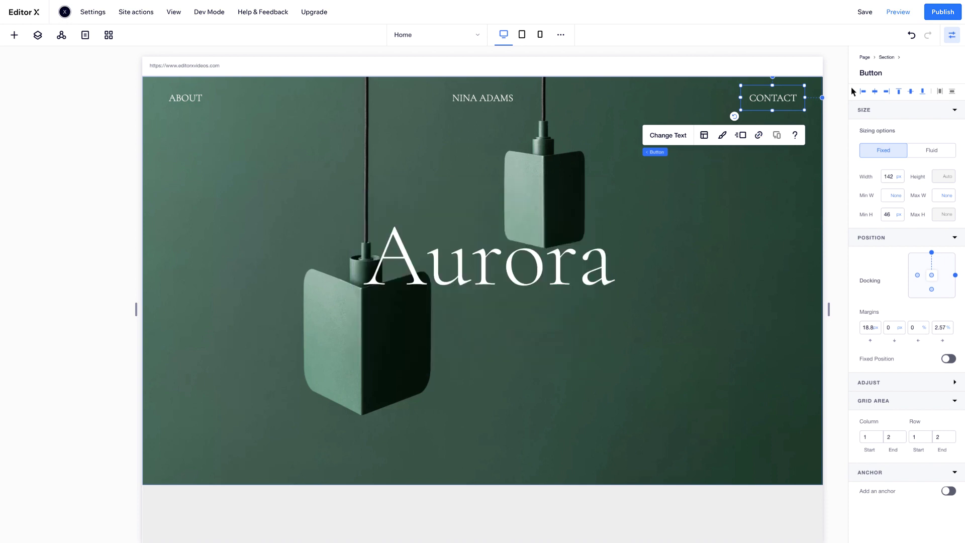
{"action": "left_click", "coordinate": [898, 13]}
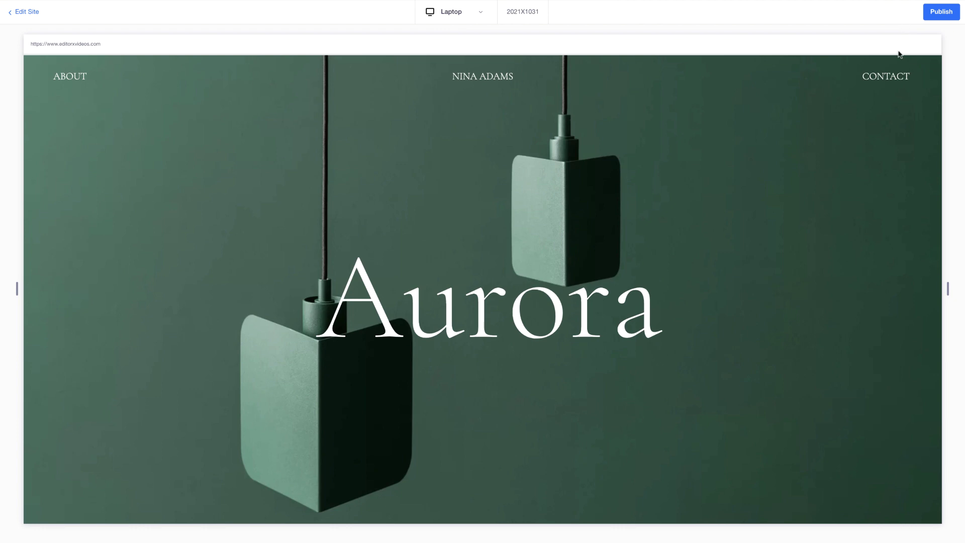
Step: Test in preview that CONTACT jumps to the contact form, then return to the editor
{"action": "left_click", "coordinate": [896, 85]}
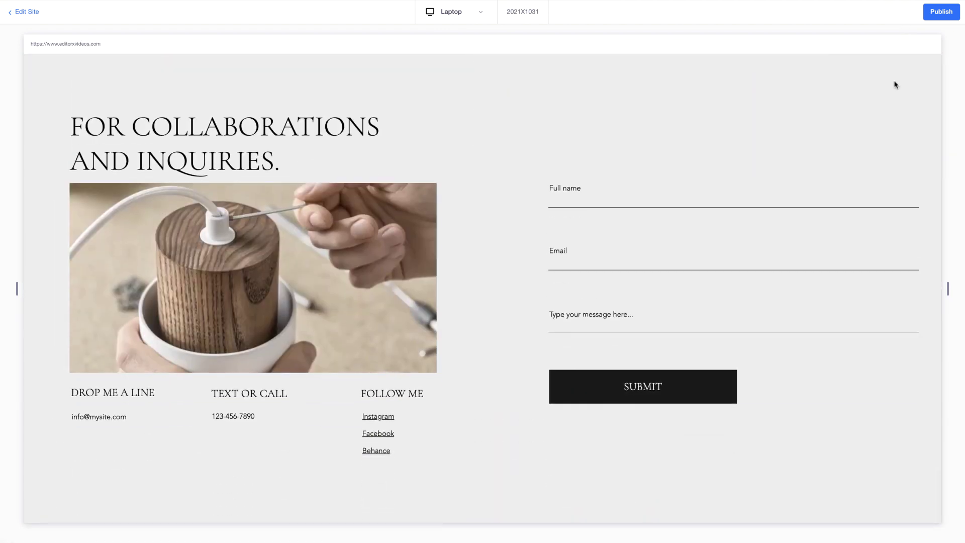
{"action": "left_click", "coordinate": [30, 14]}
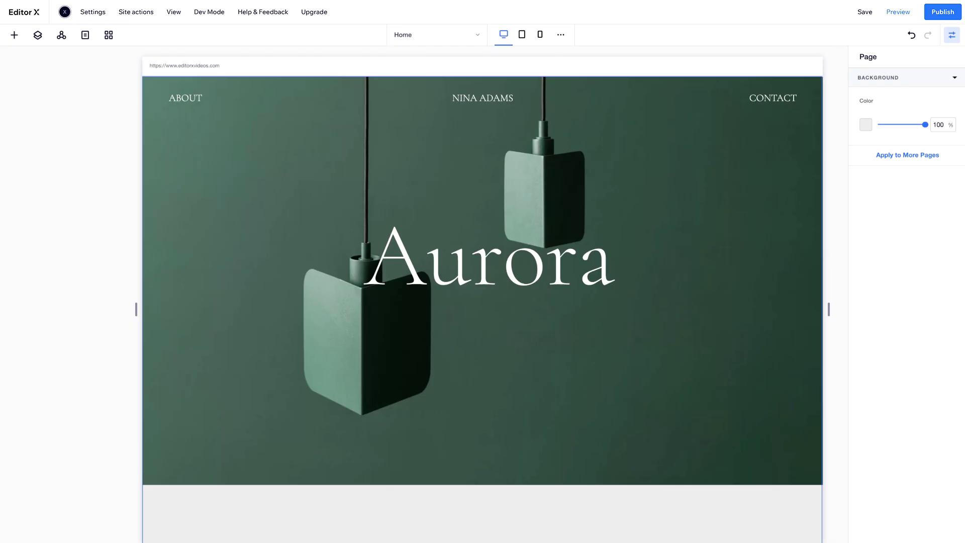
Step: Close the Inspector panel and widen the desktop canvas to about 1903 px
{"action": "left_click", "coordinate": [953, 41]}
{"action": "left_click_drag", "start_coordinate": [828, 309], "coordinate": [939, 308]}
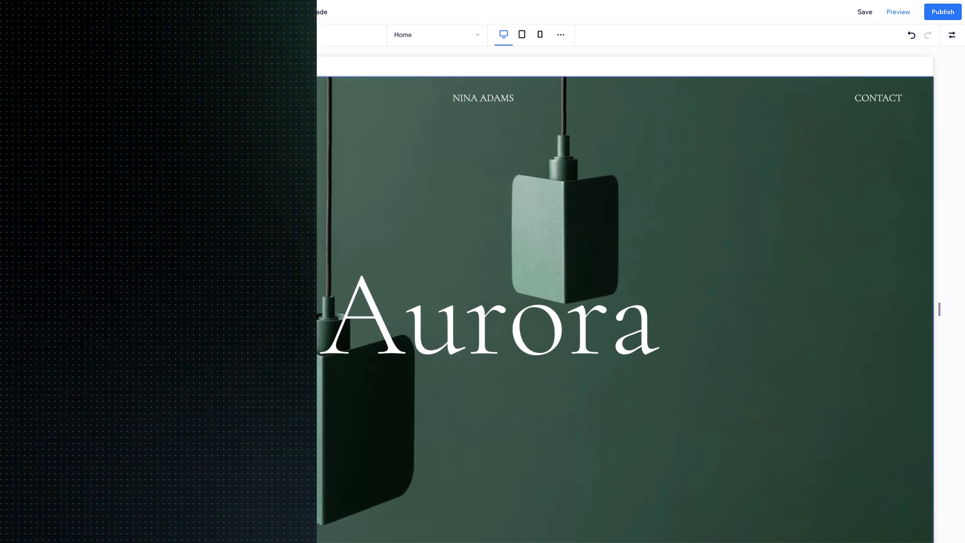